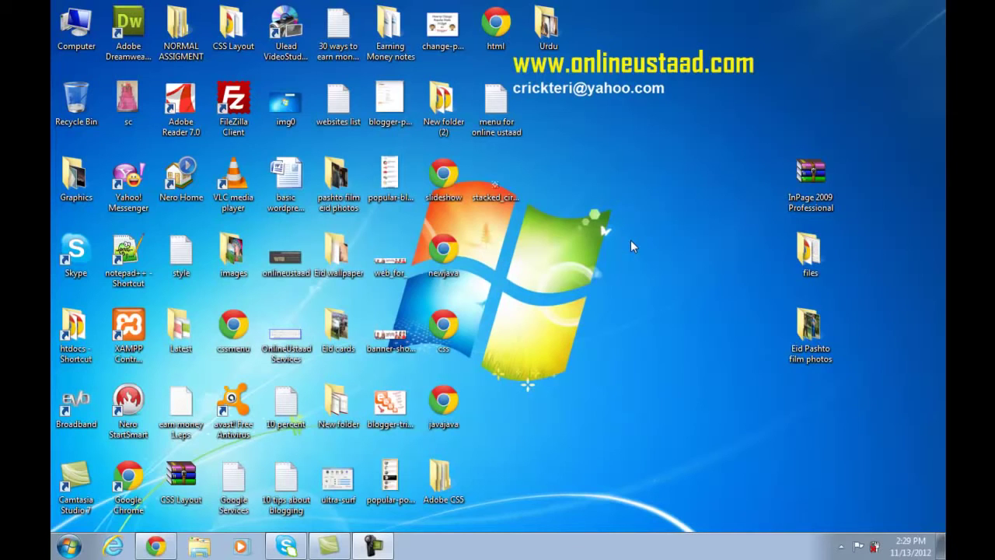
# Step: Browse the desktop's Adobe CS5 folder through Photoshop and Adobe CS5 to locate the Set-up application, and close the folder window
pyautogui.click(442, 490)
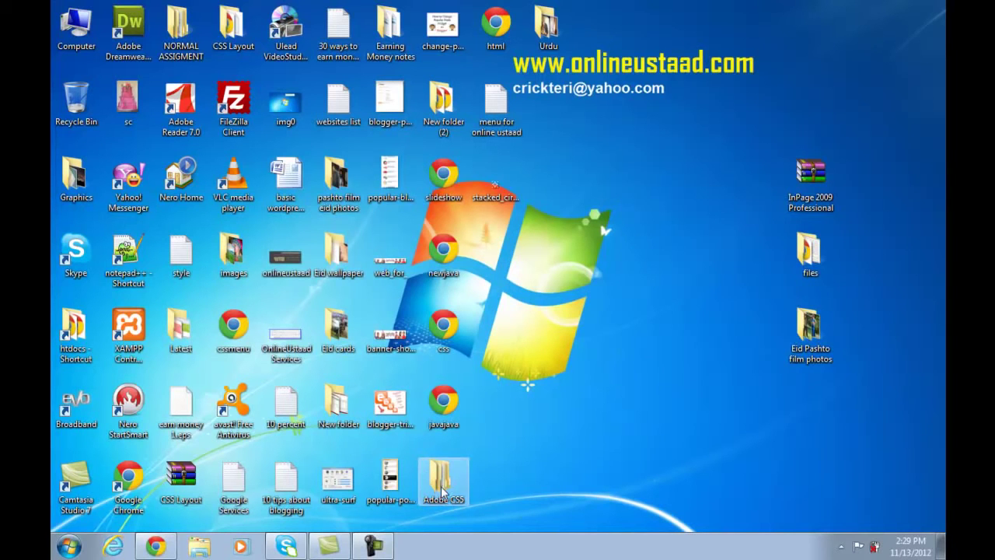
pyautogui.doubleClick(445, 488)
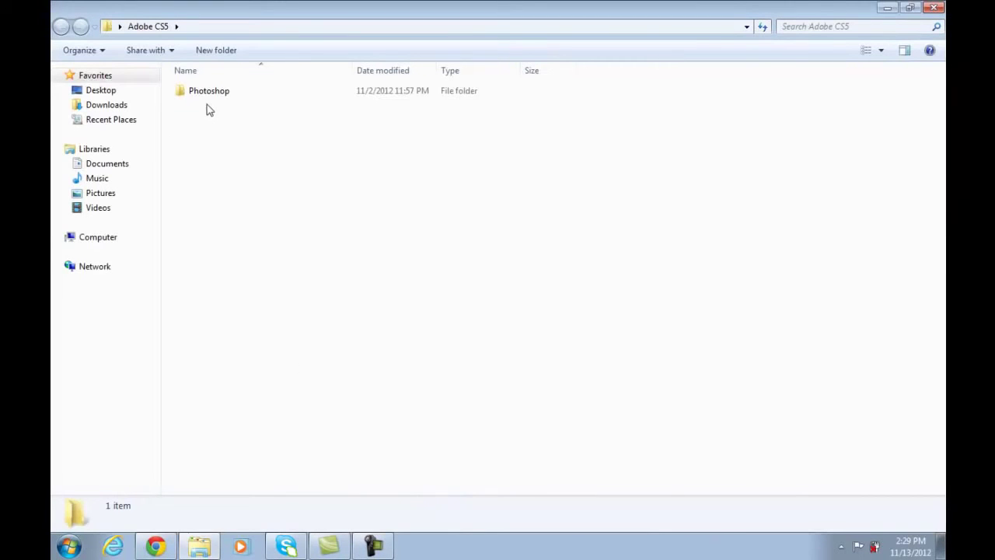
pyautogui.doubleClick(217, 100)
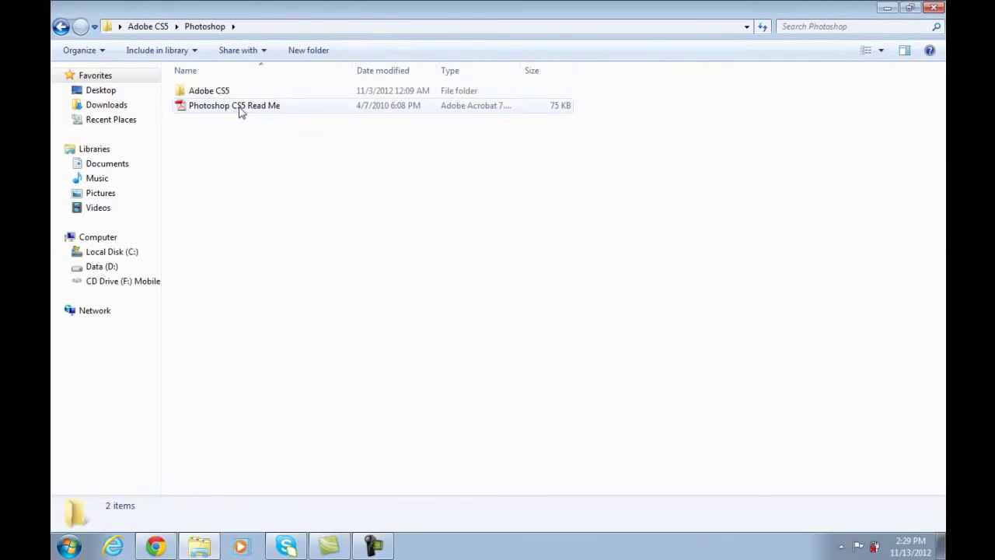
pyautogui.doubleClick(224, 91)
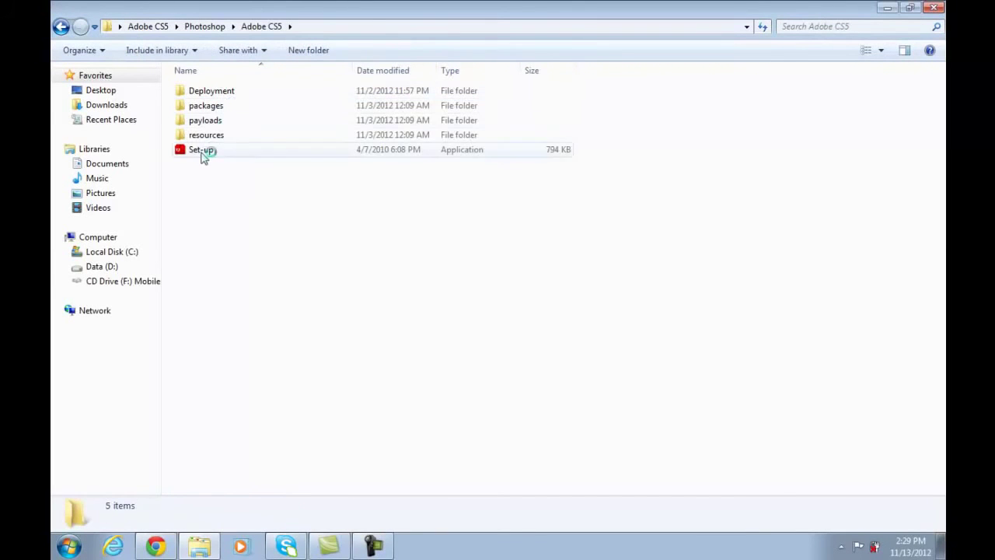
pyautogui.doubleClick(206, 152)
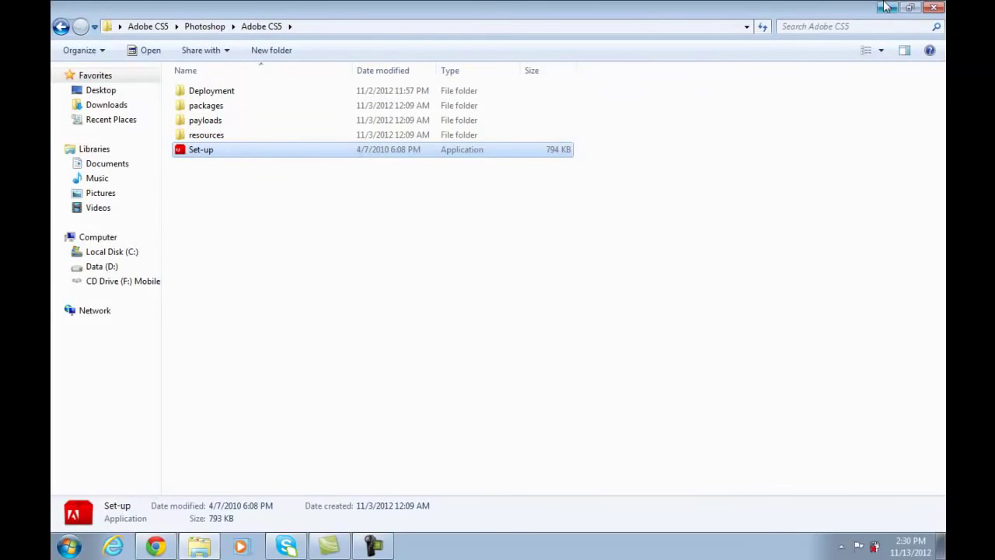
pyautogui.click(933, 10)
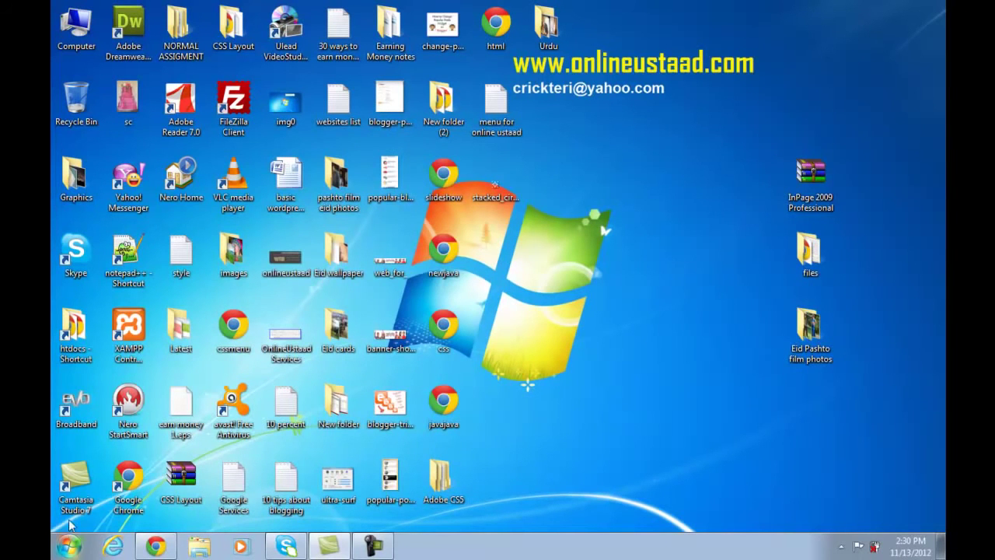
# Step: Look through the list of installed programs and launch Adobe Photoshop CS5
pyautogui.click(70, 546)
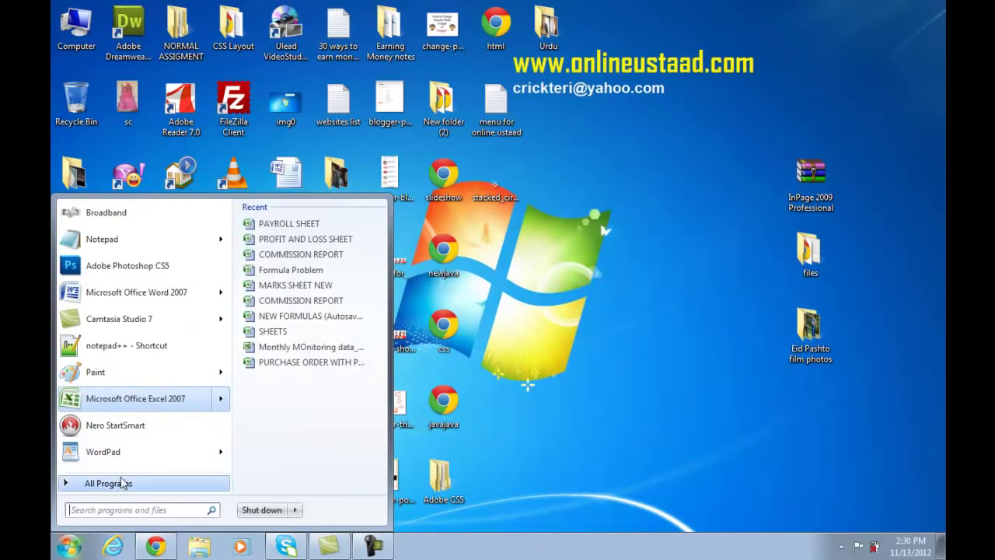
pyautogui.click(116, 483)
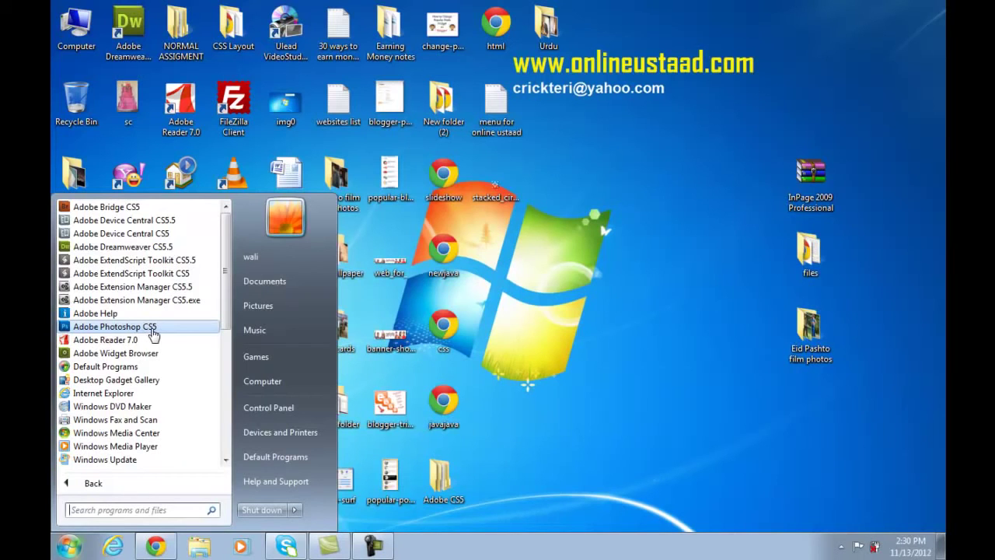
pyautogui.click(92, 483)
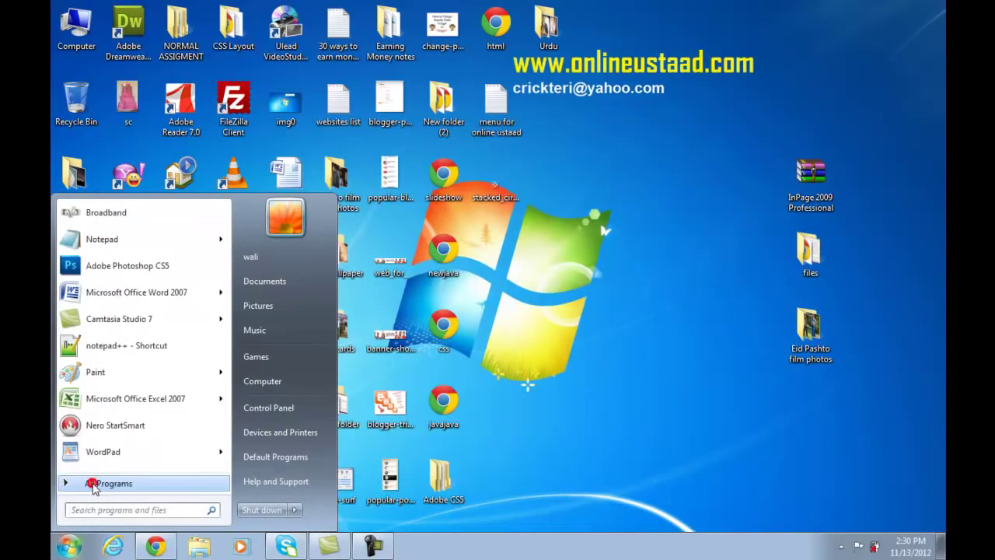
pyautogui.click(142, 268)
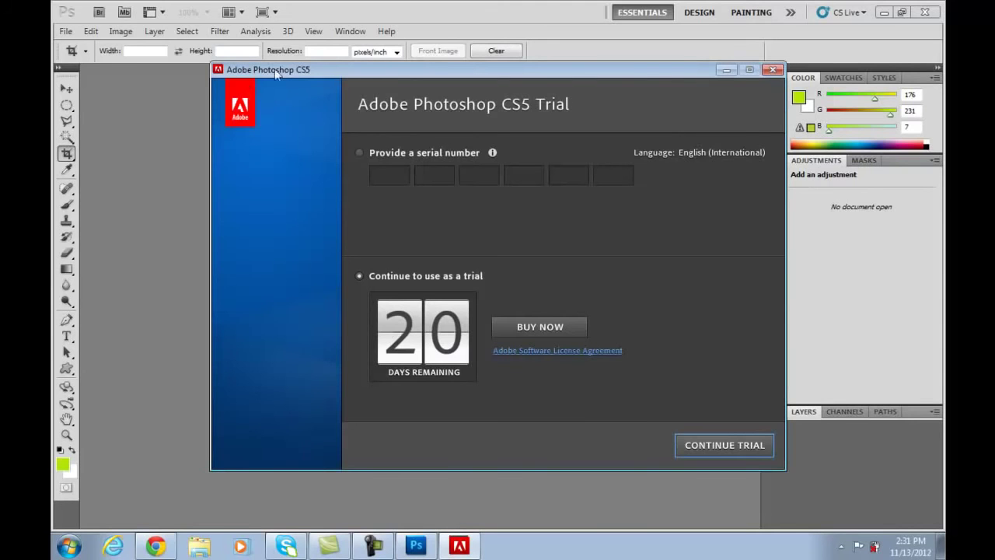
# Step: Continue using Photoshop CS5 as a trial and skip entering an Adobe ID
pyautogui.moveTo(370, 76); pyautogui.dragTo(335, 106)
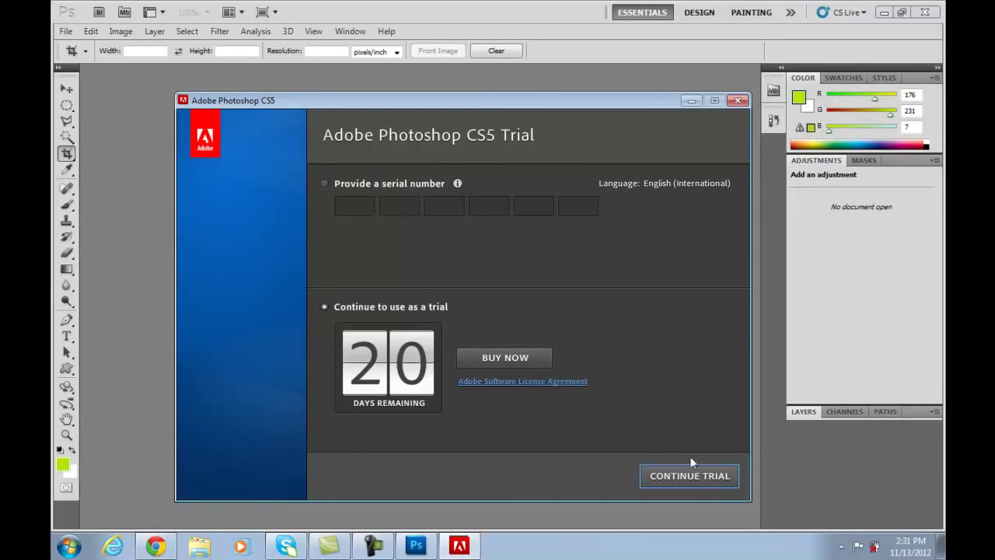
pyautogui.click(686, 479)
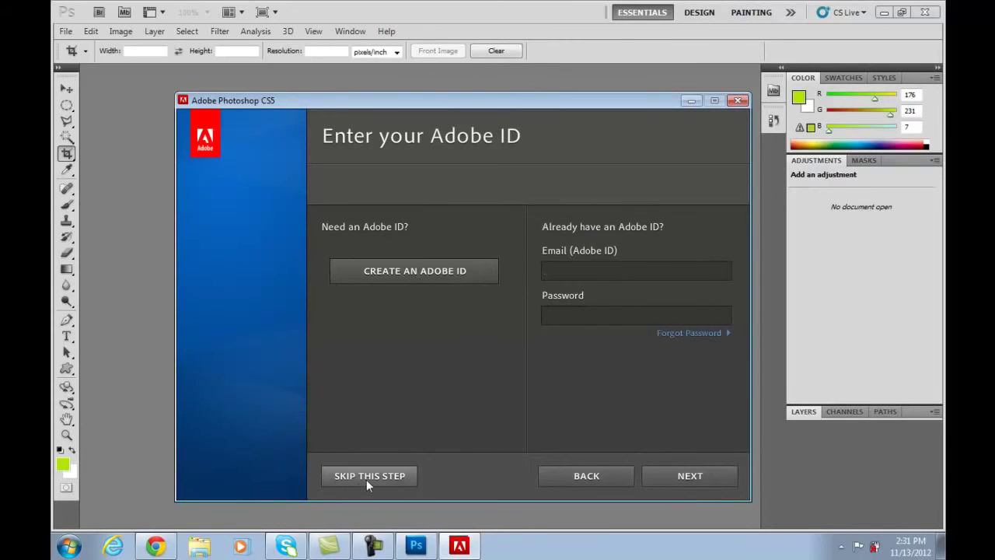
pyautogui.click(367, 476)
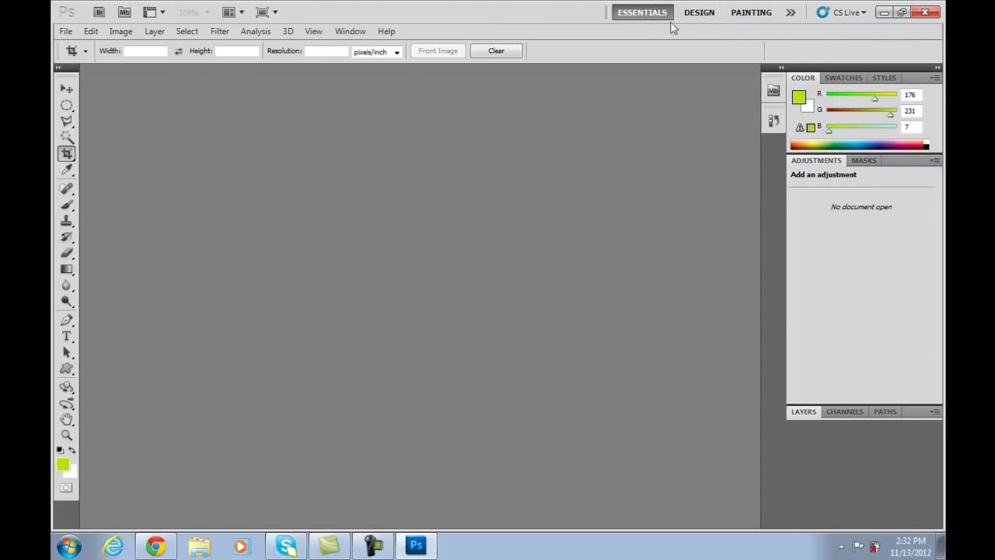
# Step: Preview the Design workspace, return to Essentials, and look over the other workspaces available in the workspace switcher
pyautogui.click(696, 12)
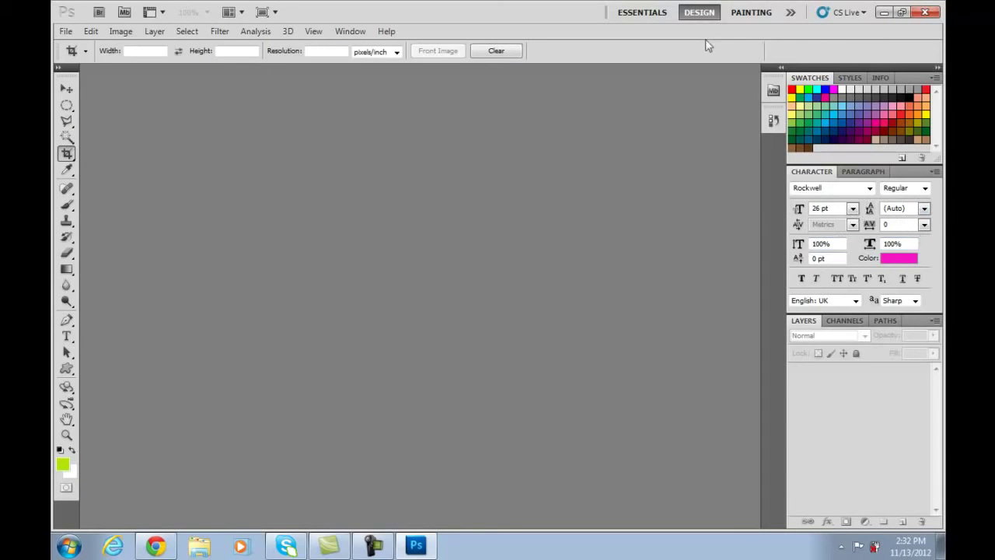
pyautogui.click(654, 16)
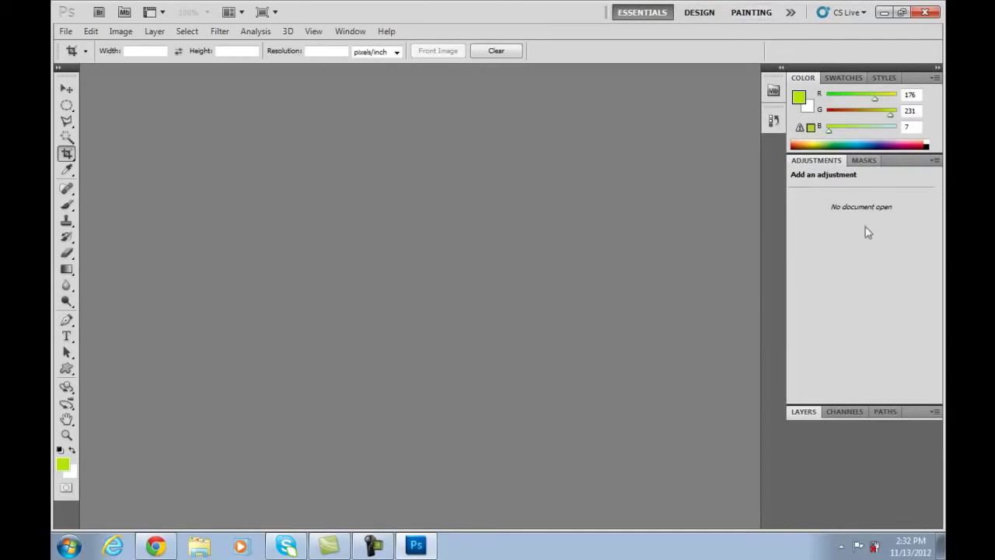
pyautogui.click(790, 12)
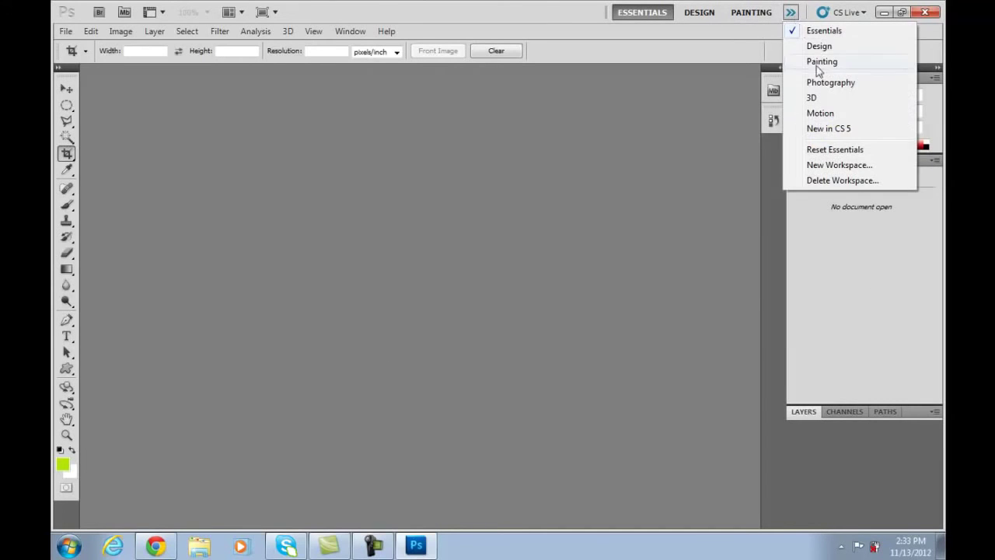
pyautogui.click(691, 128)
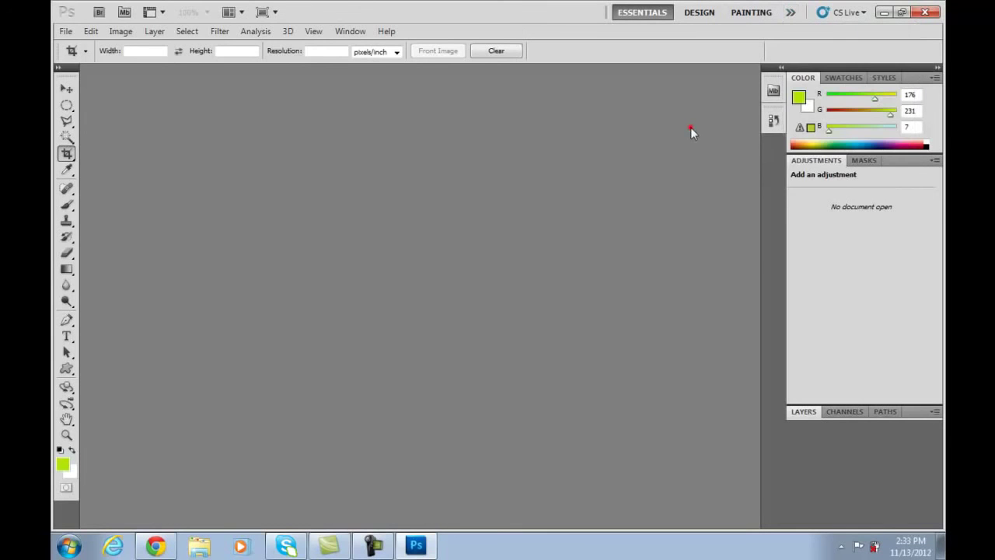
pyautogui.moveTo(605, 13); pyautogui.dragTo(306, 13)
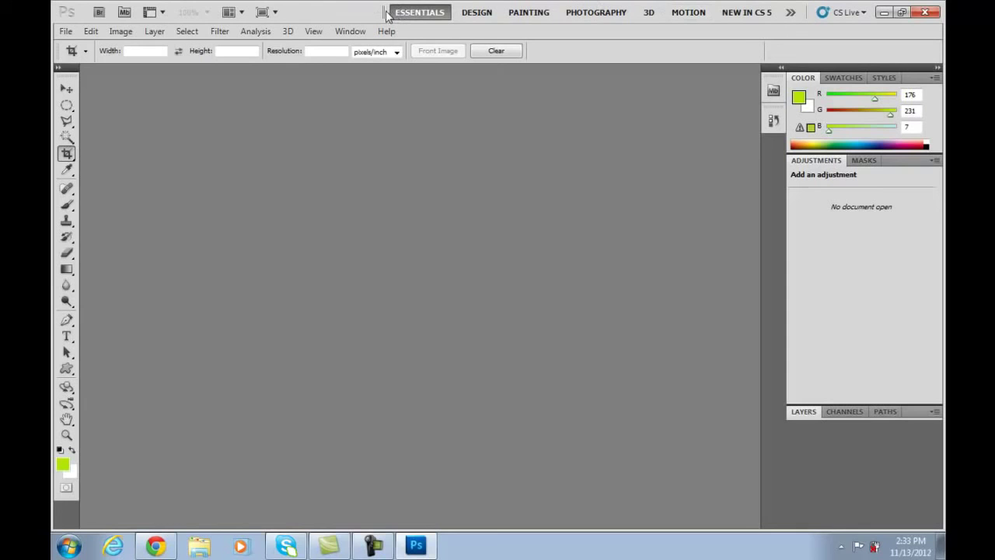
pyautogui.moveTo(387, 14); pyautogui.dragTo(570, 23)
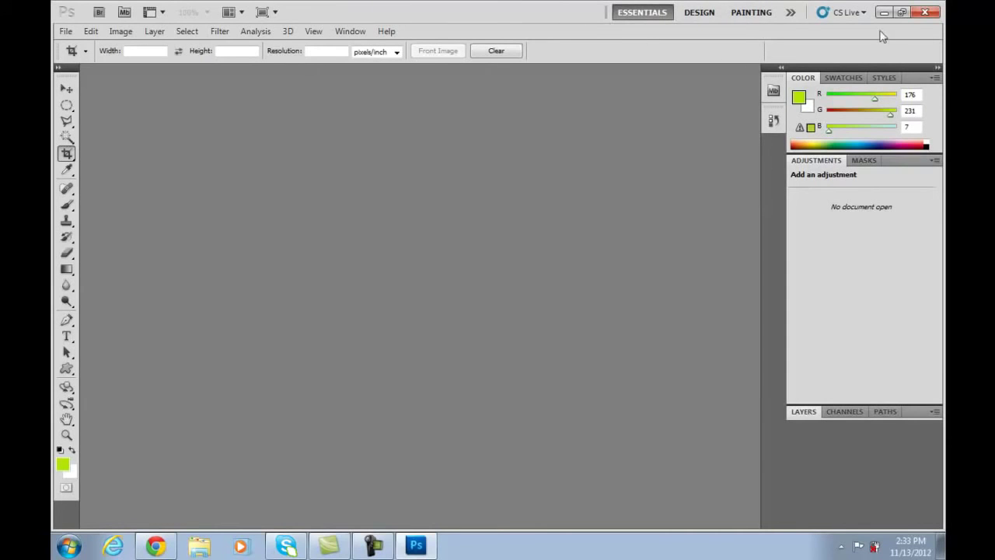
# Step: Examine the CS Live services and the File, Layer, Select and Filter commands without running any
pyautogui.click(859, 13)
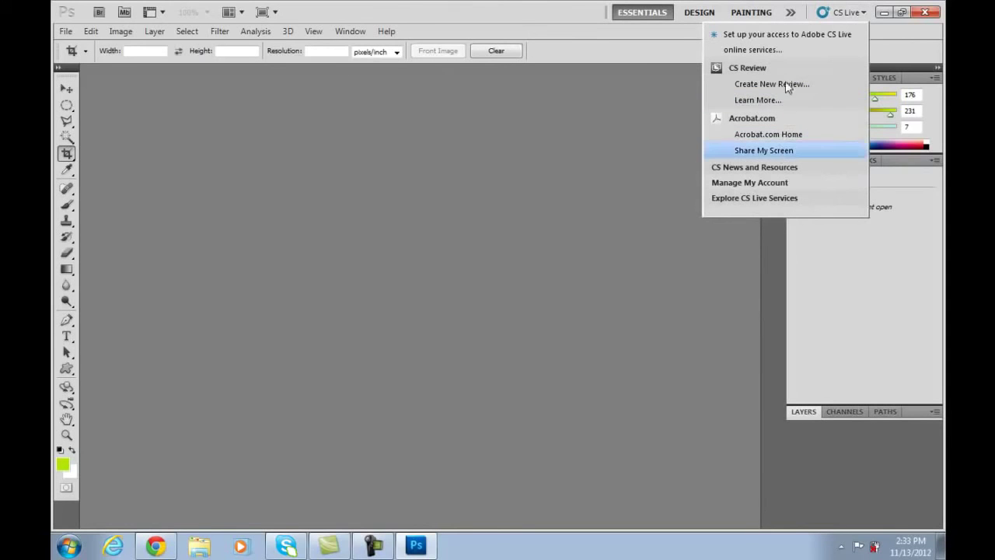
pyautogui.click(646, 135)
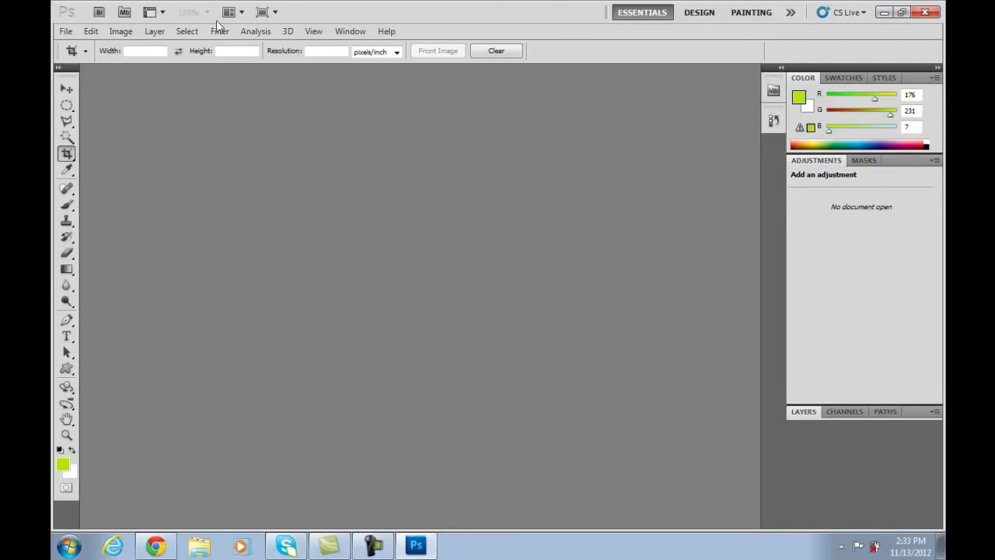
pyautogui.click(67, 32)
pyautogui.moveTo(92, 34)
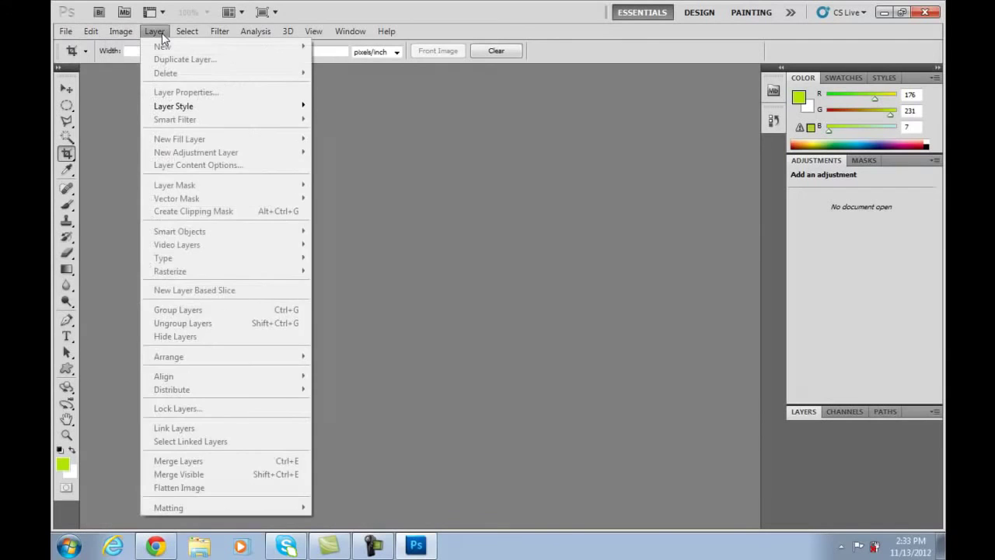
pyautogui.moveTo(232, 35)
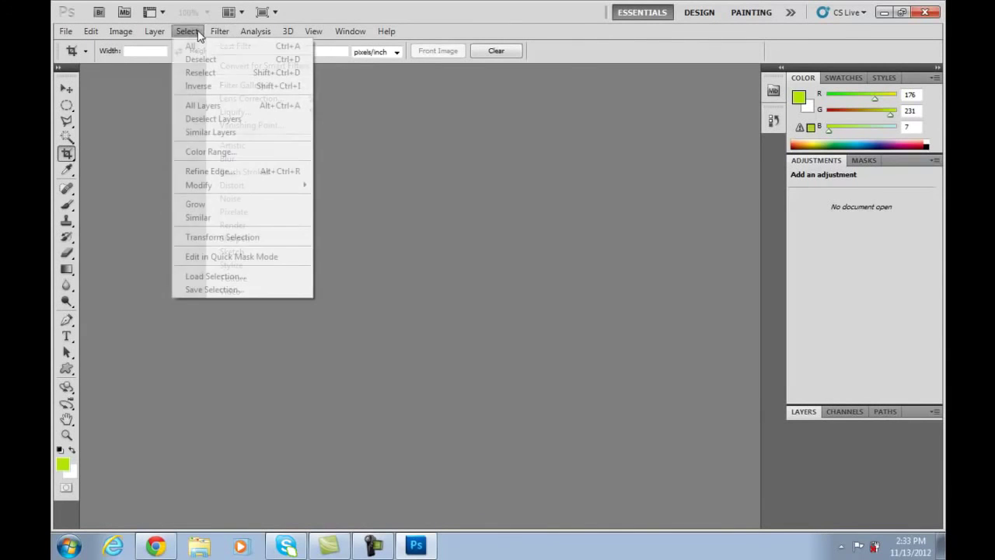
pyautogui.moveTo(263, 37)
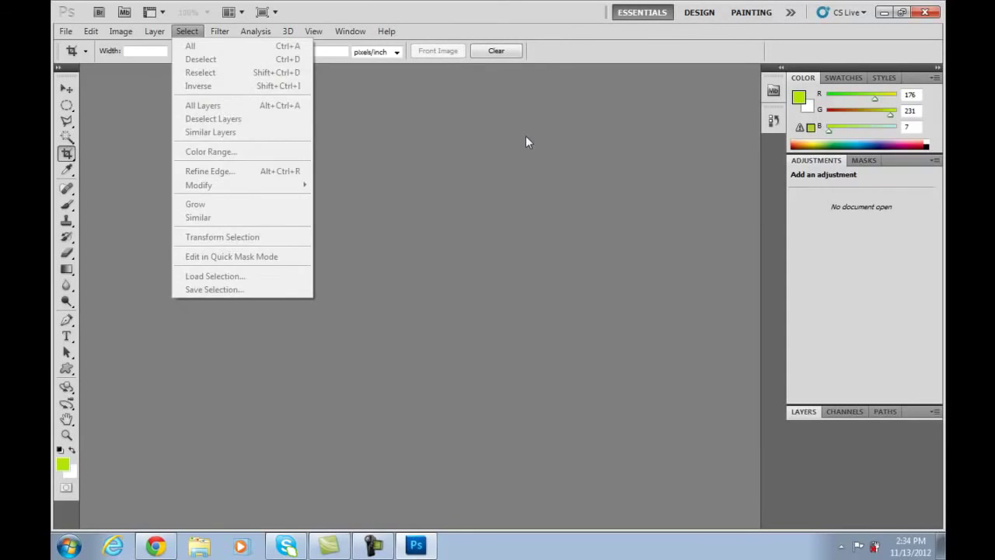
pyautogui.click(526, 136)
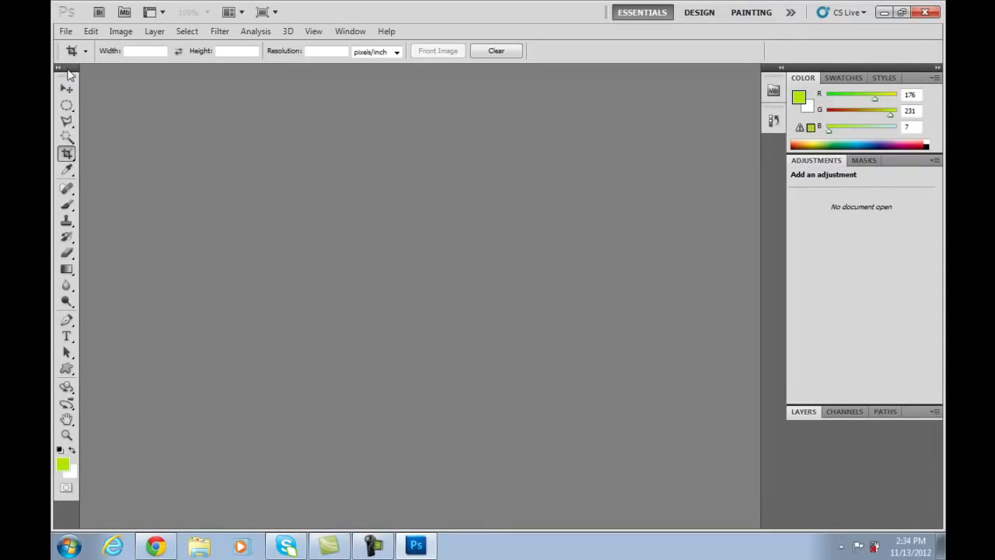
# Step: Undock the toolbox, view the Eyedropper and Polygonal Lasso options, and activate the Move tool
pyautogui.moveTo(72, 81); pyautogui.dragTo(72, 81)
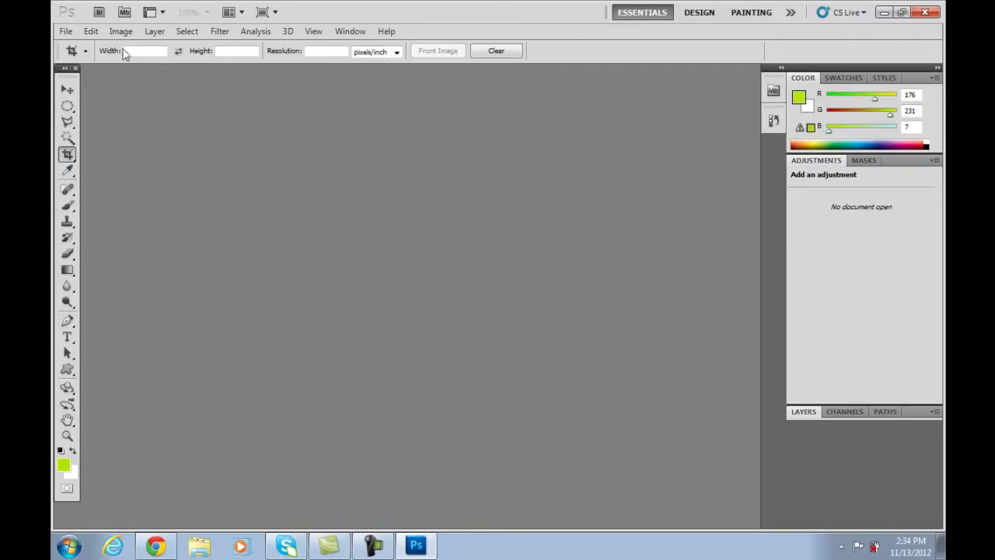
pyautogui.click(68, 171)
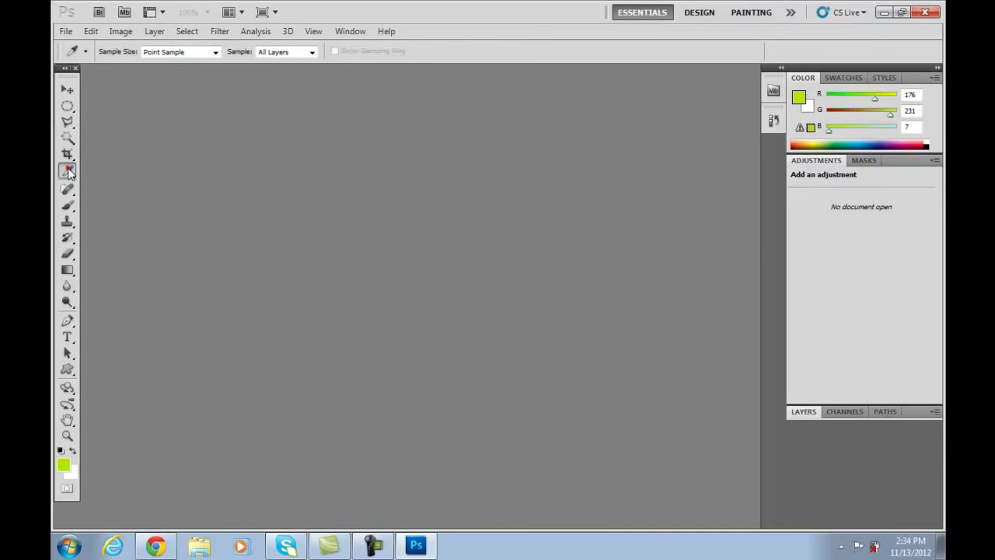
pyautogui.click(68, 123)
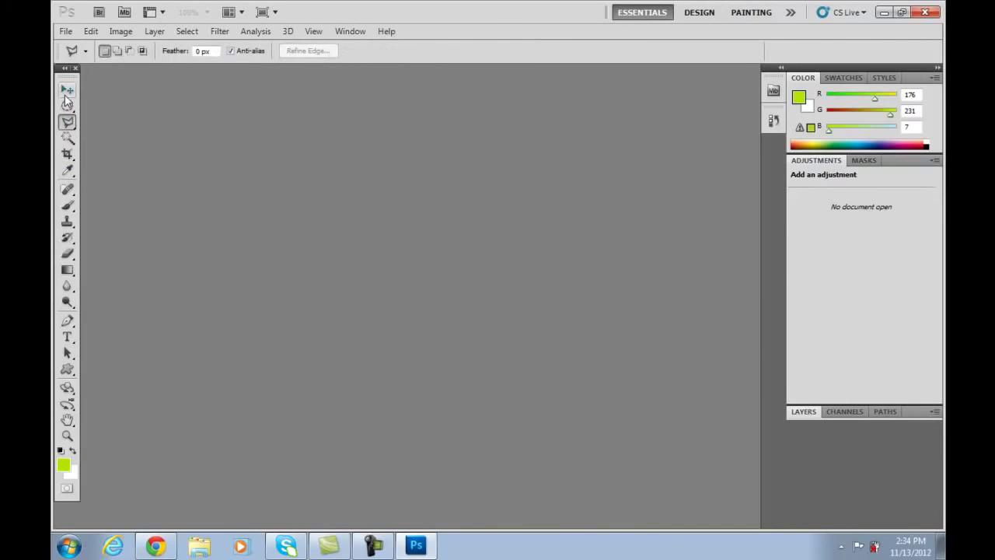
pyautogui.click(68, 89)
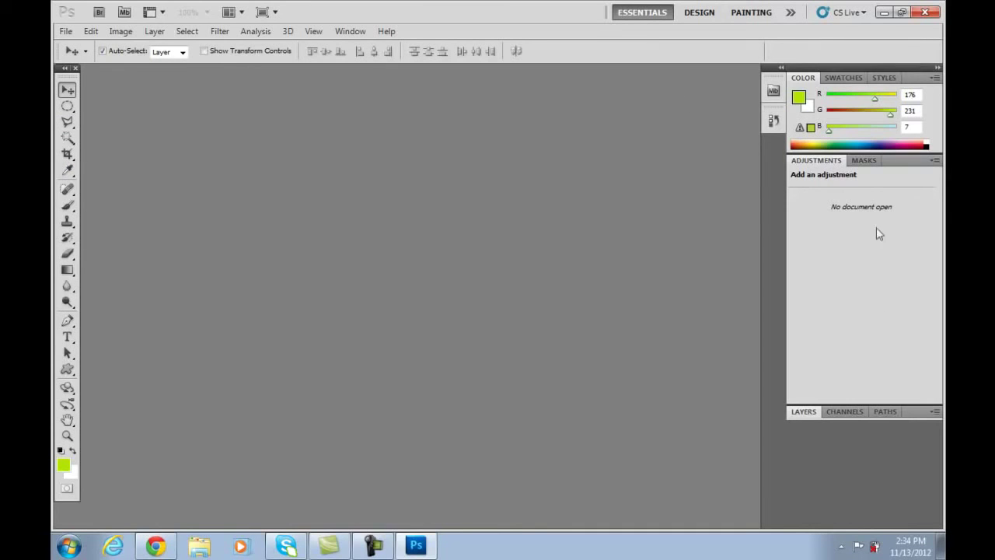
# Step: Examine the Swatches and Masks settings, and return to the Color and Adjustments views
pyautogui.click(844, 78)
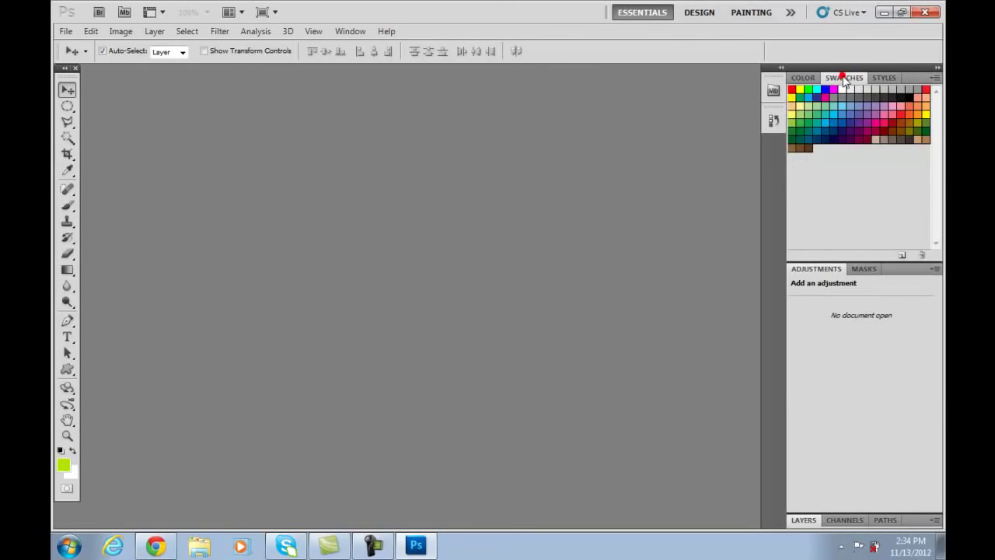
pyautogui.click(813, 80)
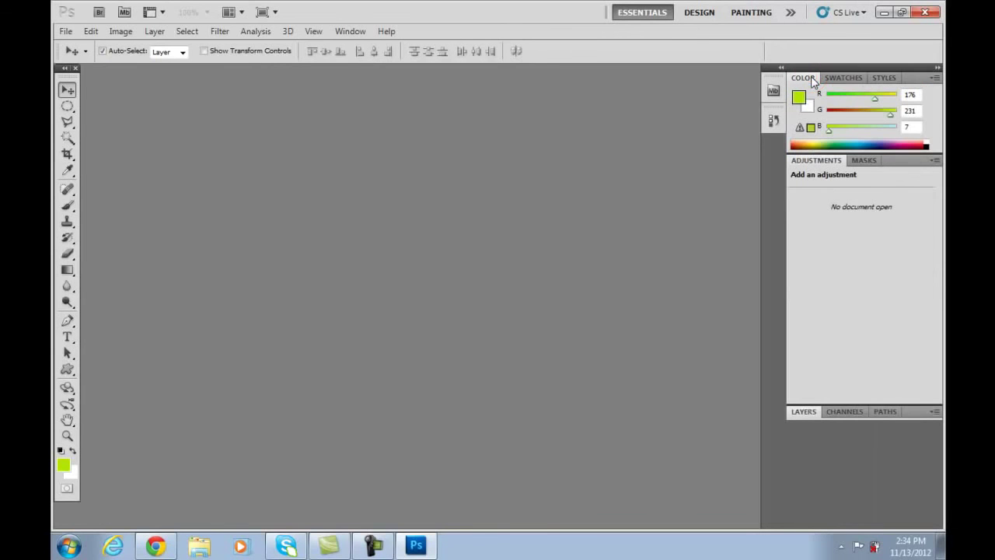
pyautogui.click(858, 163)
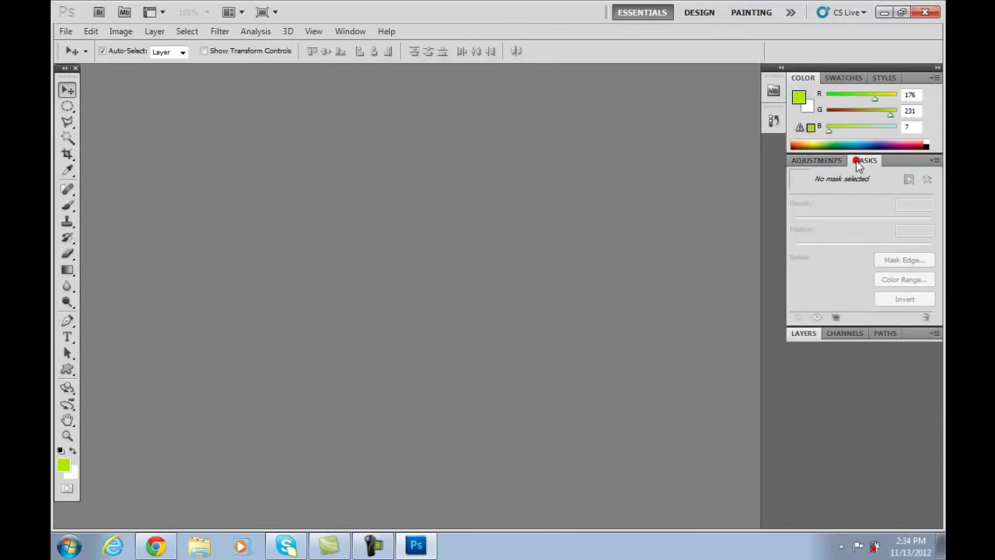
pyautogui.click(818, 161)
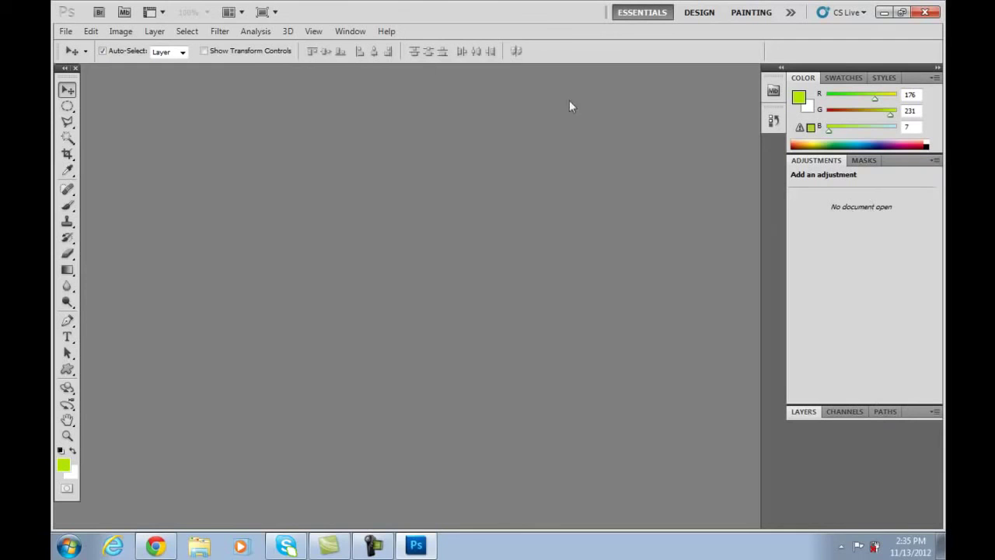
# Step: Hide the Color panel group from the Essentials workspace
pyautogui.click(353, 31)
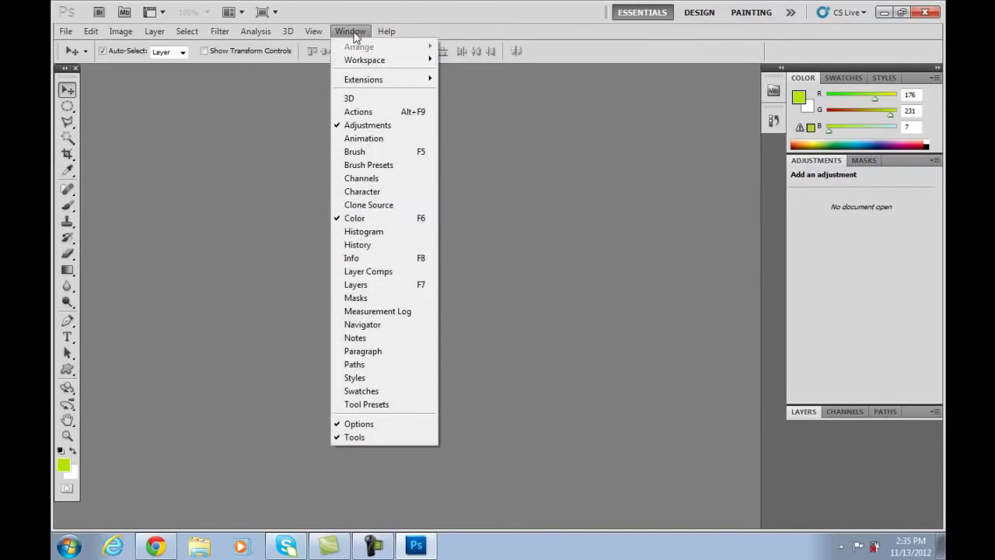
pyautogui.click(374, 221)
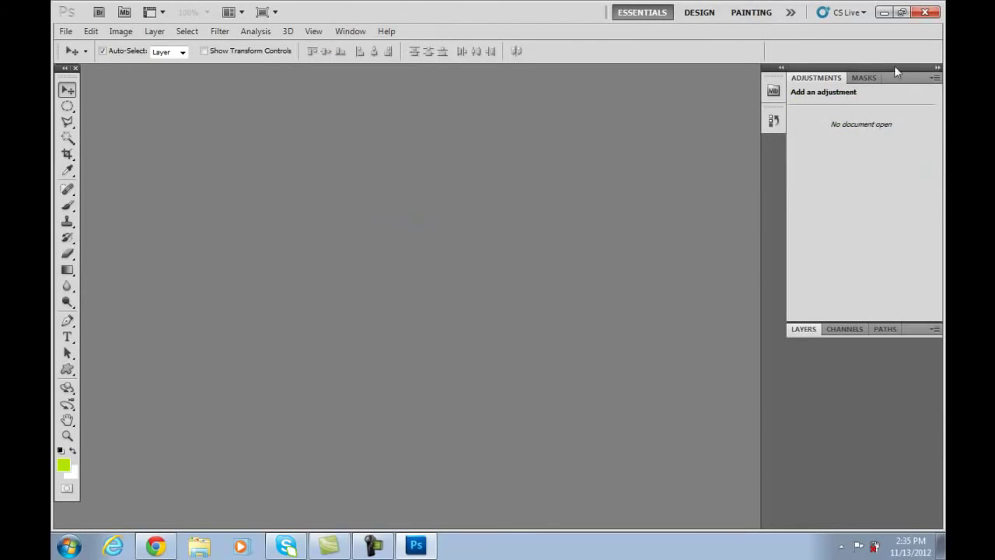
# Step: Show the Color panel group again in the Essentials workspace and review which other panels can be displayed
pyautogui.click(354, 31)
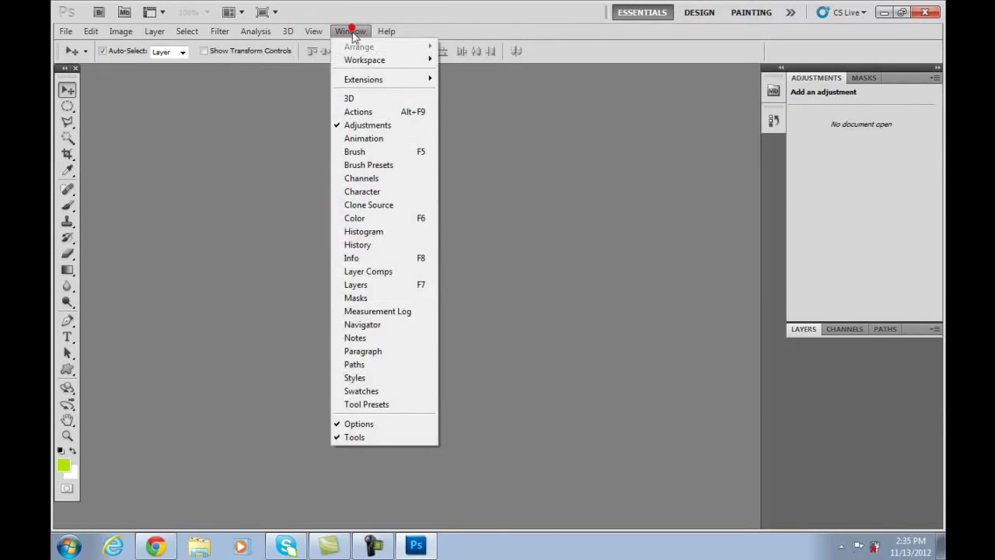
pyautogui.click(379, 221)
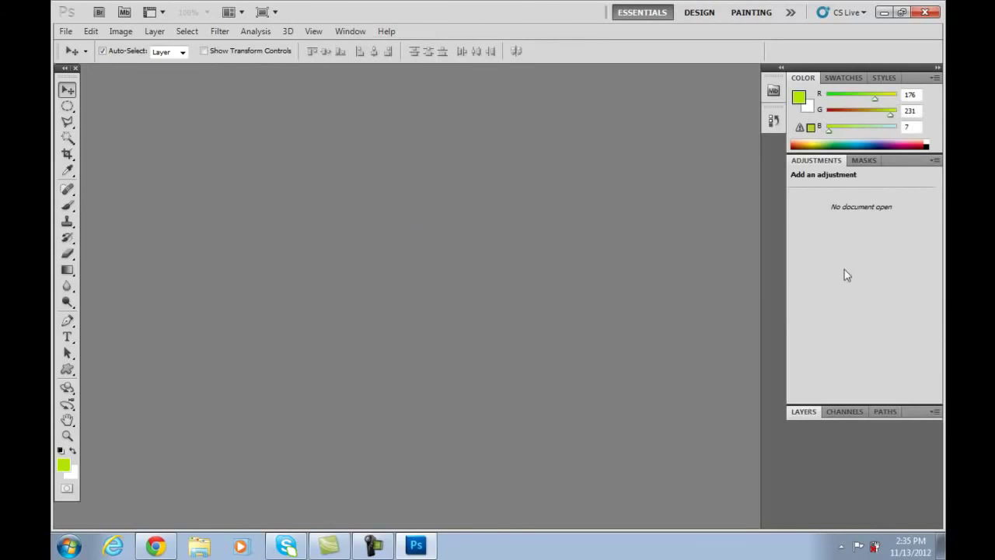
pyautogui.click(355, 31)
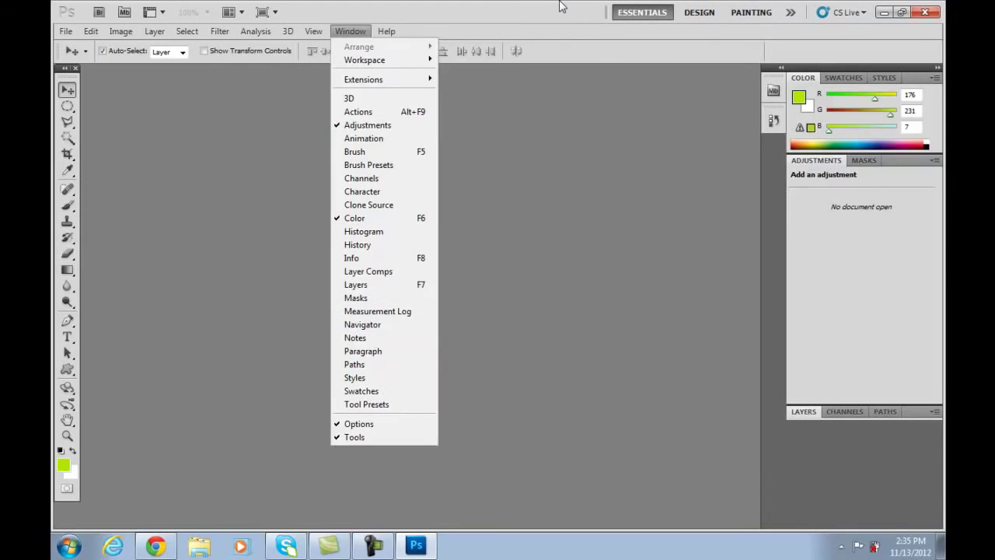
pyautogui.press('Escape')
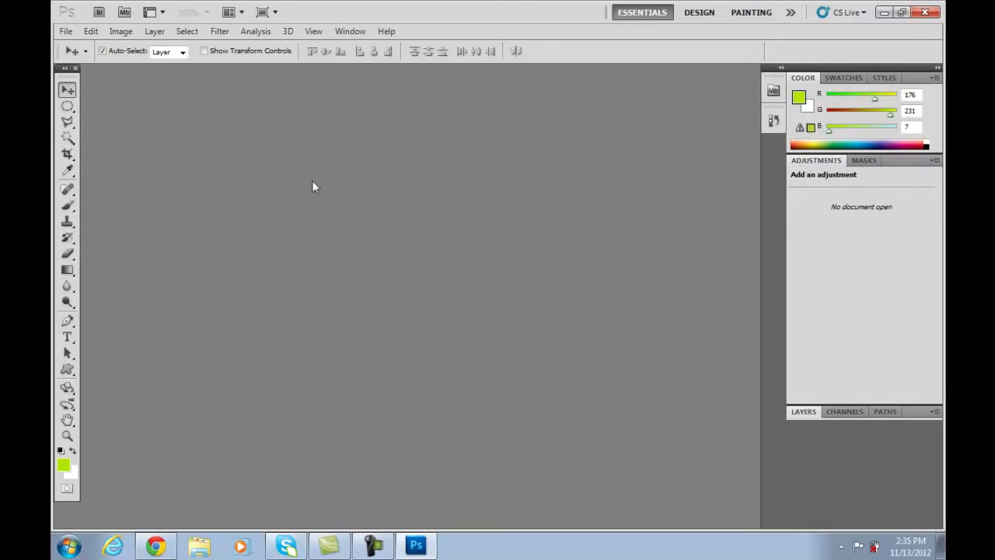
# Step: Create a new 400 by 300 pixel document at 72 pixels/inch in 8-bit RGB Color with a white background
pyautogui.click(65, 31)
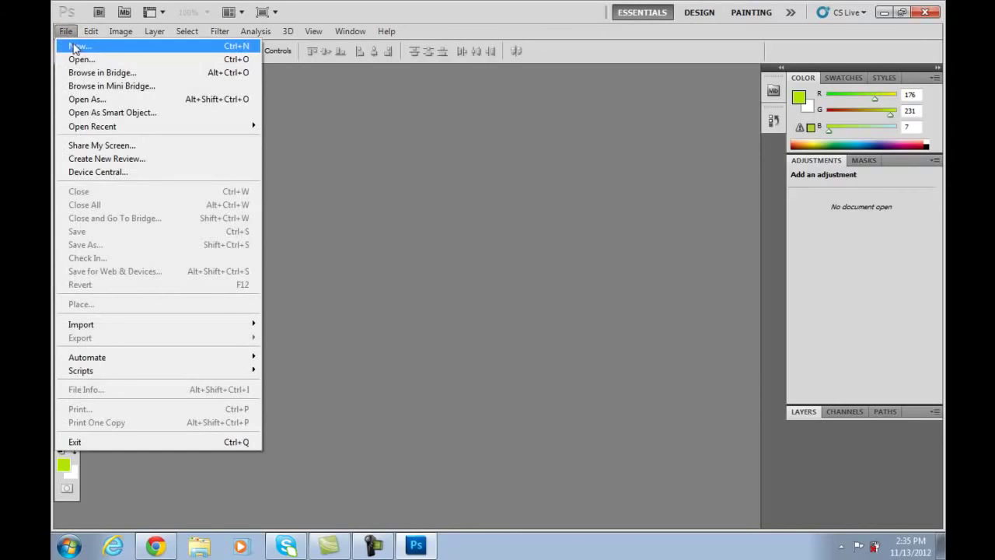
pyautogui.click(426, 8)
pyautogui.hotkey('ctrl', 'n')
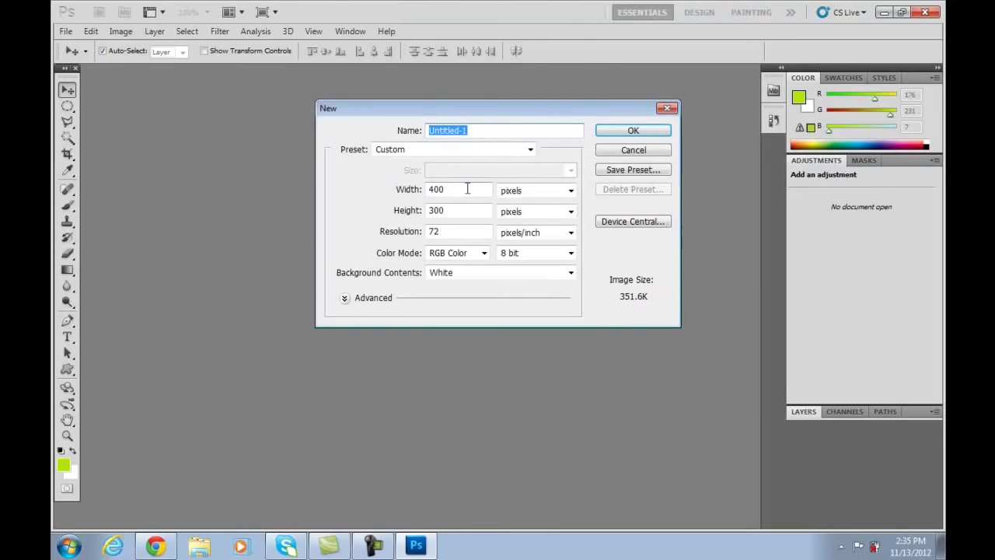
pyautogui.click(626, 130)
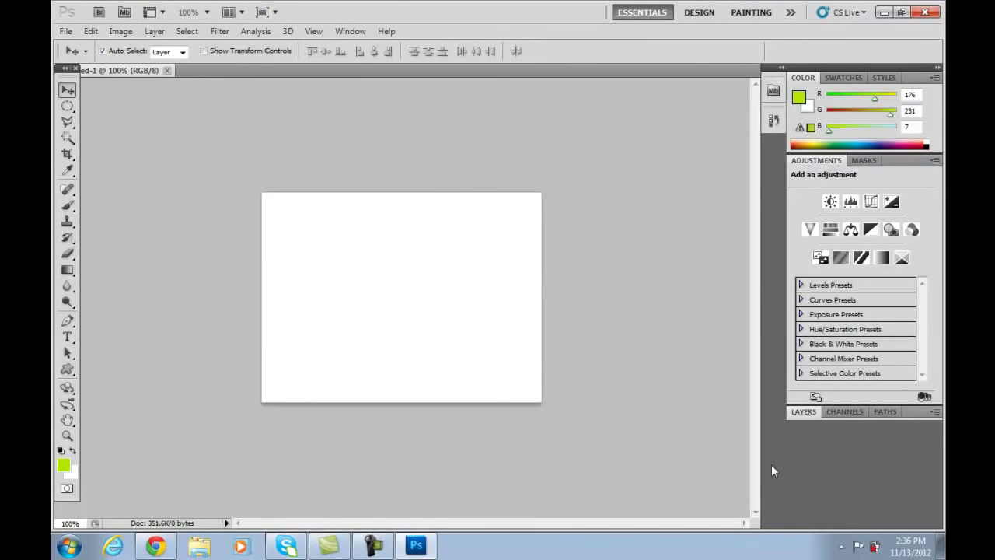
# Step: Expand the collapsed Layers panel group and add a Curves adjustment layer with default settings above the Background layer
pyautogui.click(804, 413)
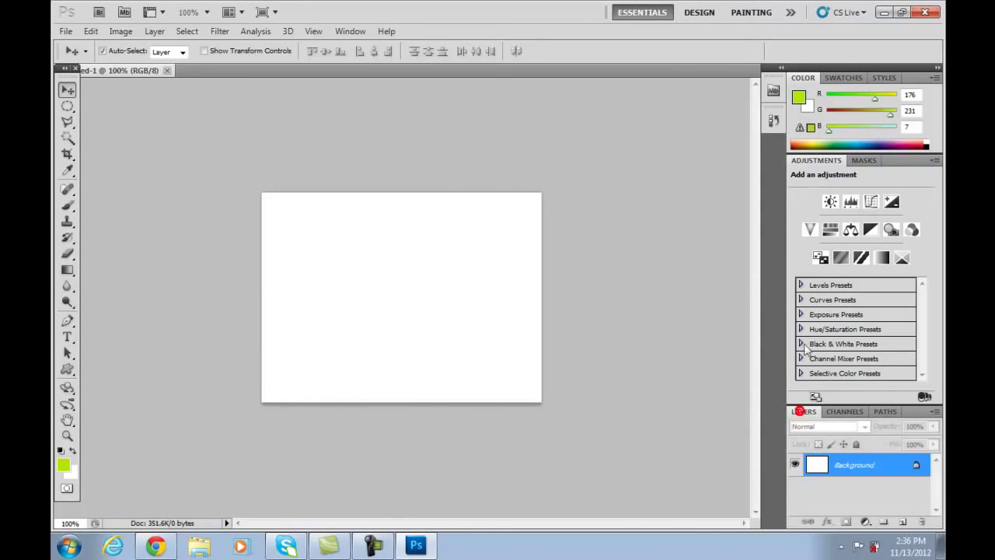
pyautogui.click(871, 202)
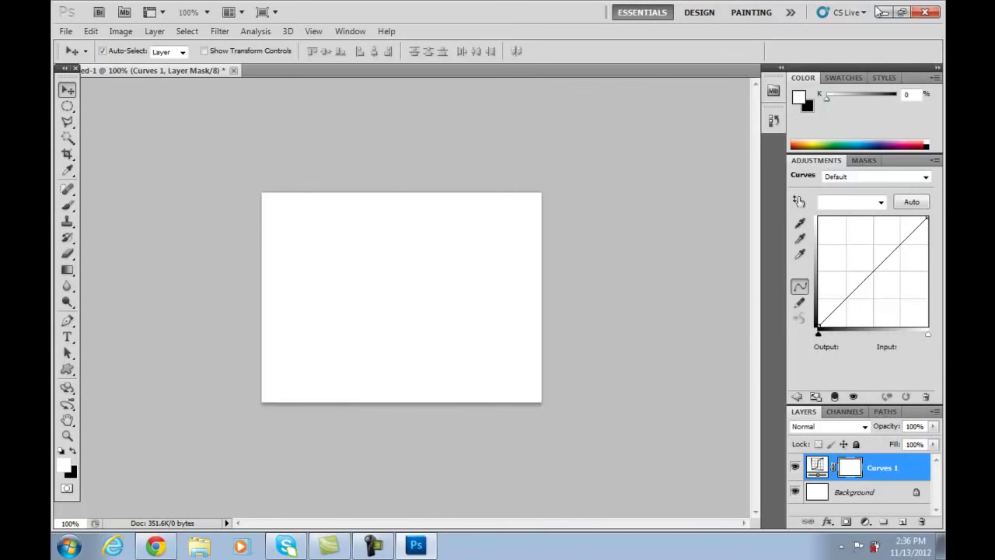
# Step: Leave Photoshop open and switch to the Windows desktop
pyautogui.press('super+d')
pyautogui.rightClick(609, 178)
pyautogui.click(646, 217)
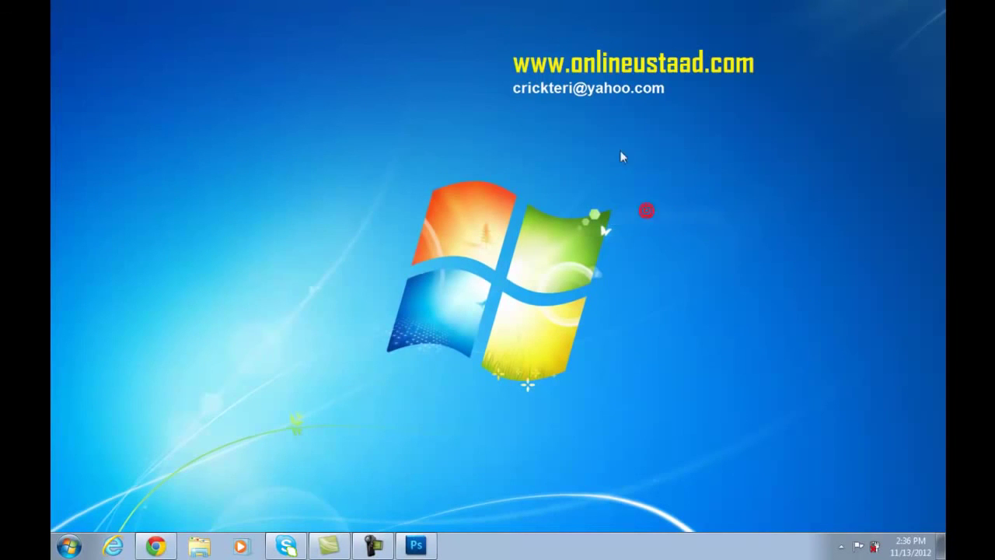